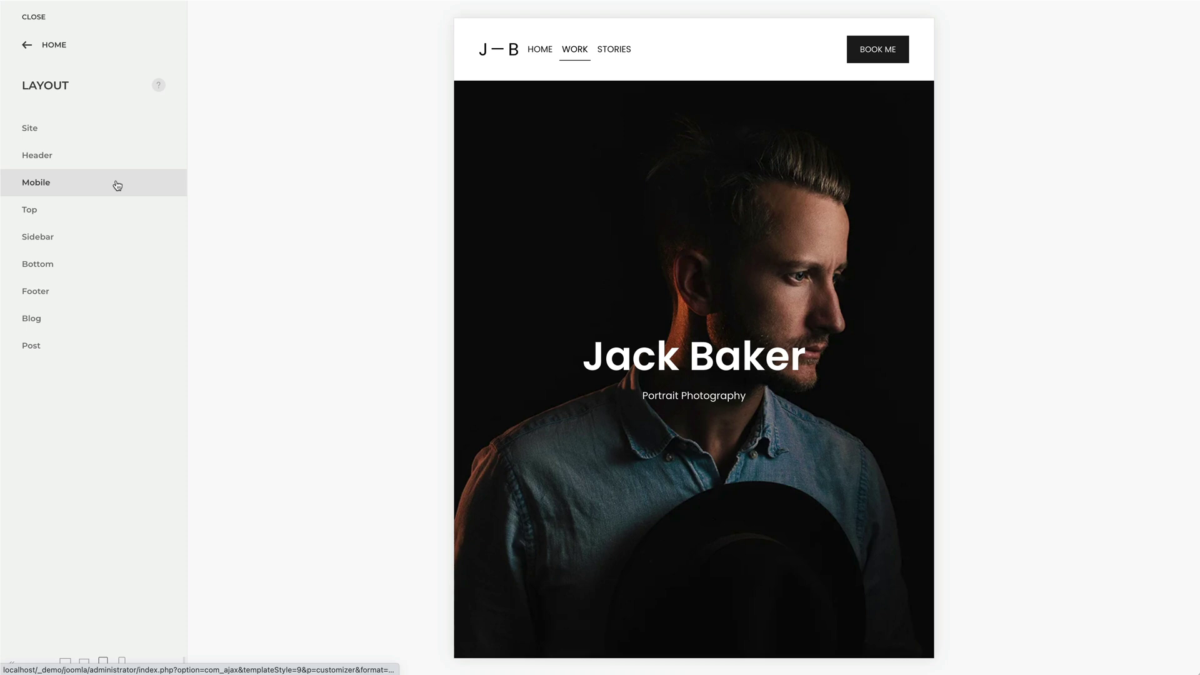
- Open the mobile header settings, where the Horizontal Left layout is currently set
left_click(117, 184)
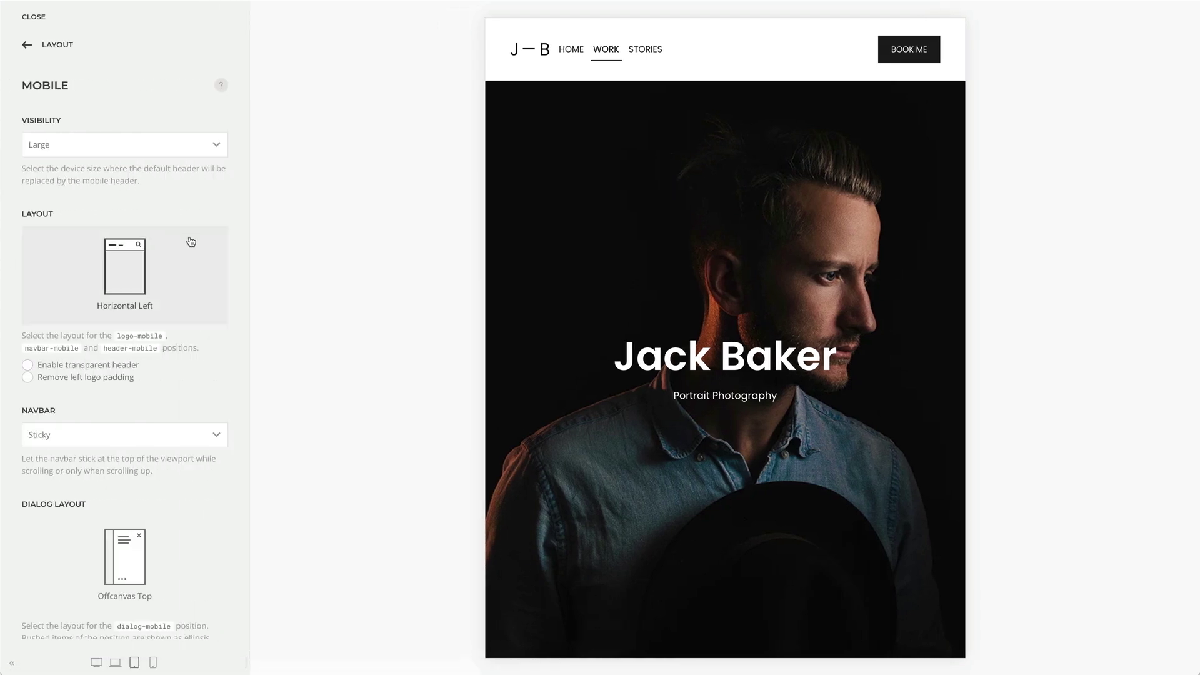
scroll(190, 242, "down", 3)
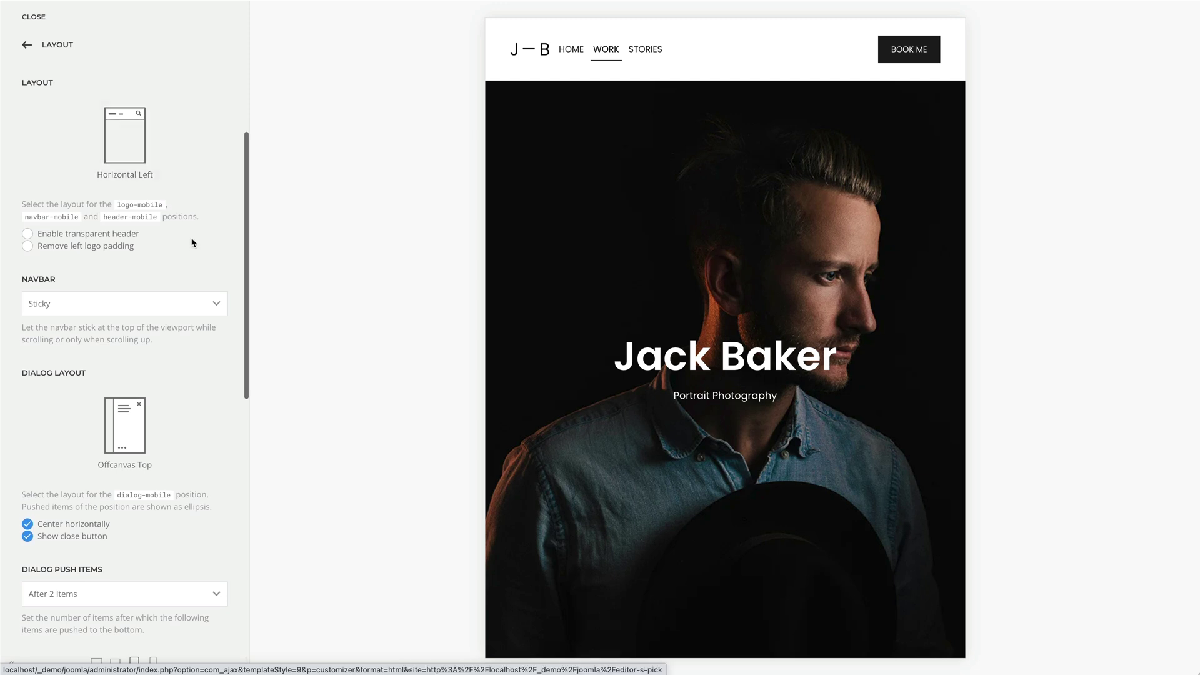
left_click(206, 153)
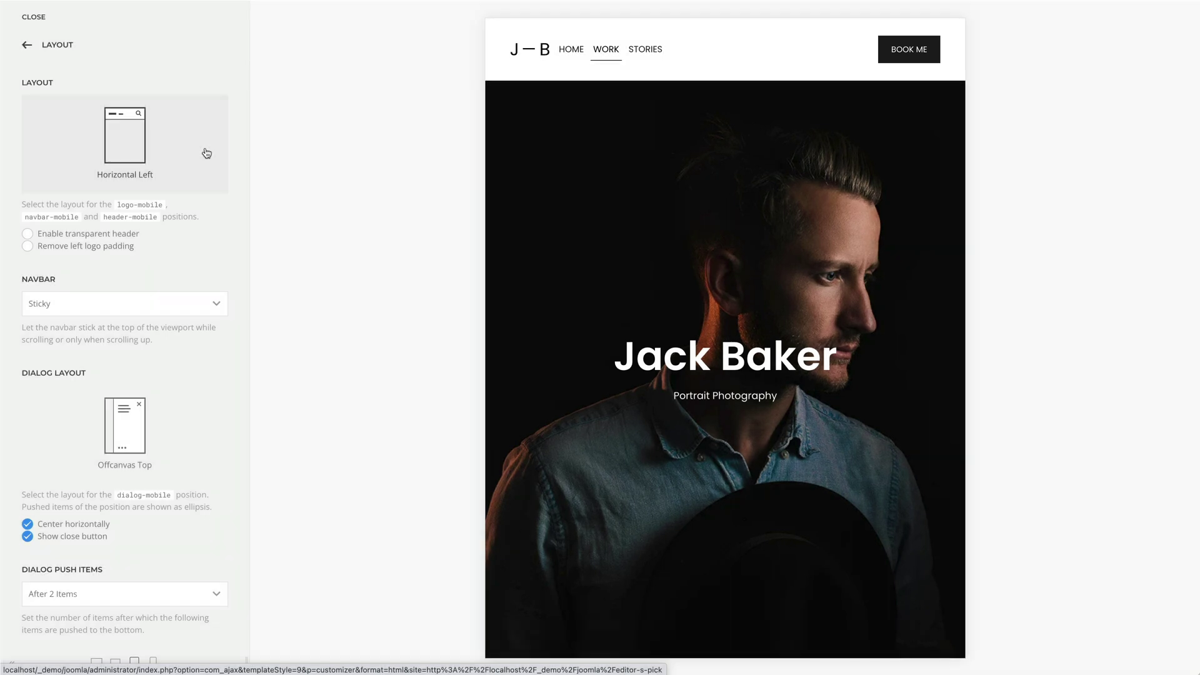
- View the mobile header layouts, close them keeping Horizontal Left, then reopen the chooser
left_click(207, 152)
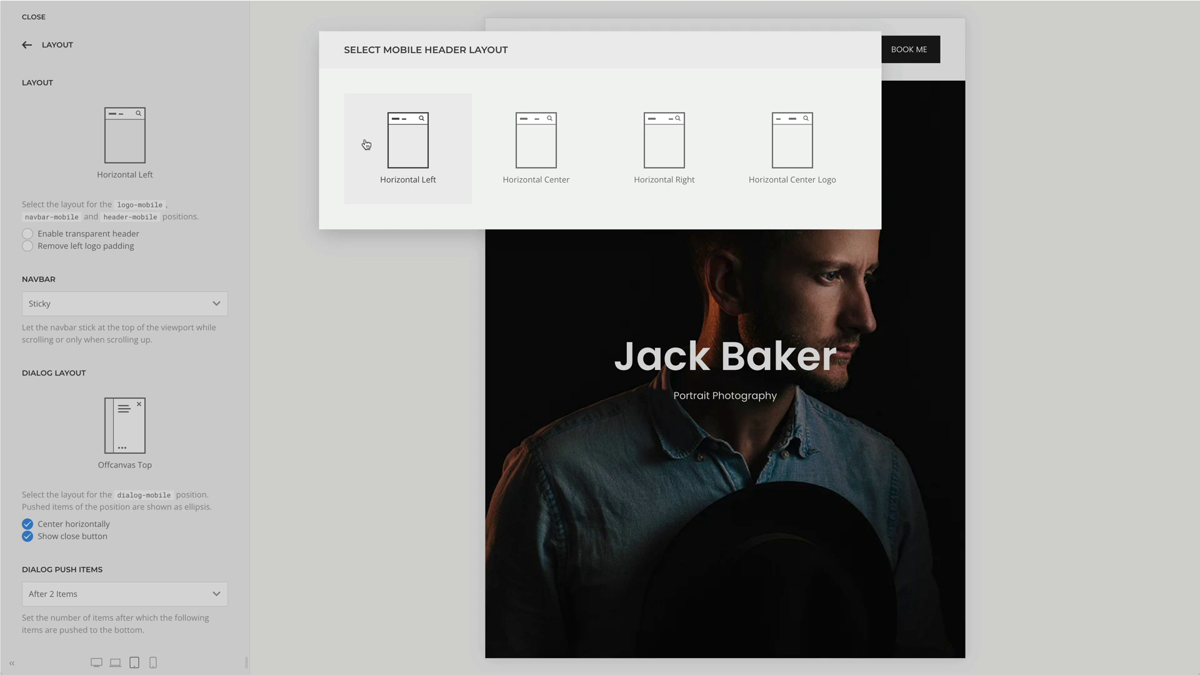
left_click(294, 139)
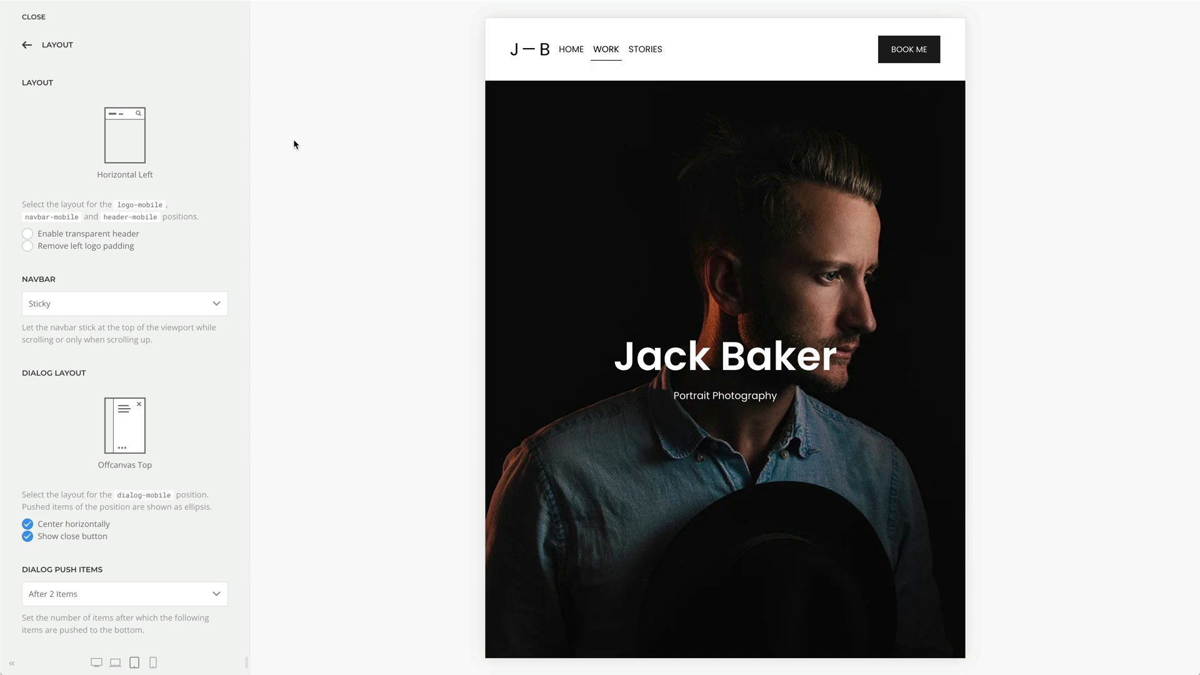
left_click(204, 143)
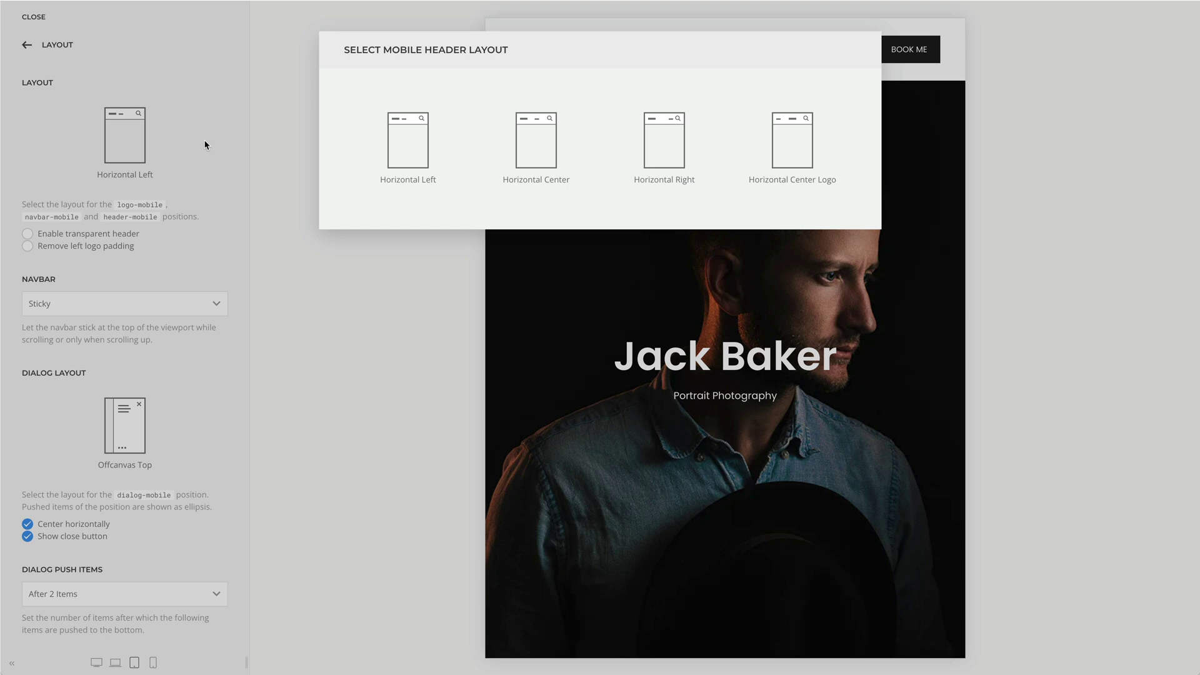
left_click(486, 146)
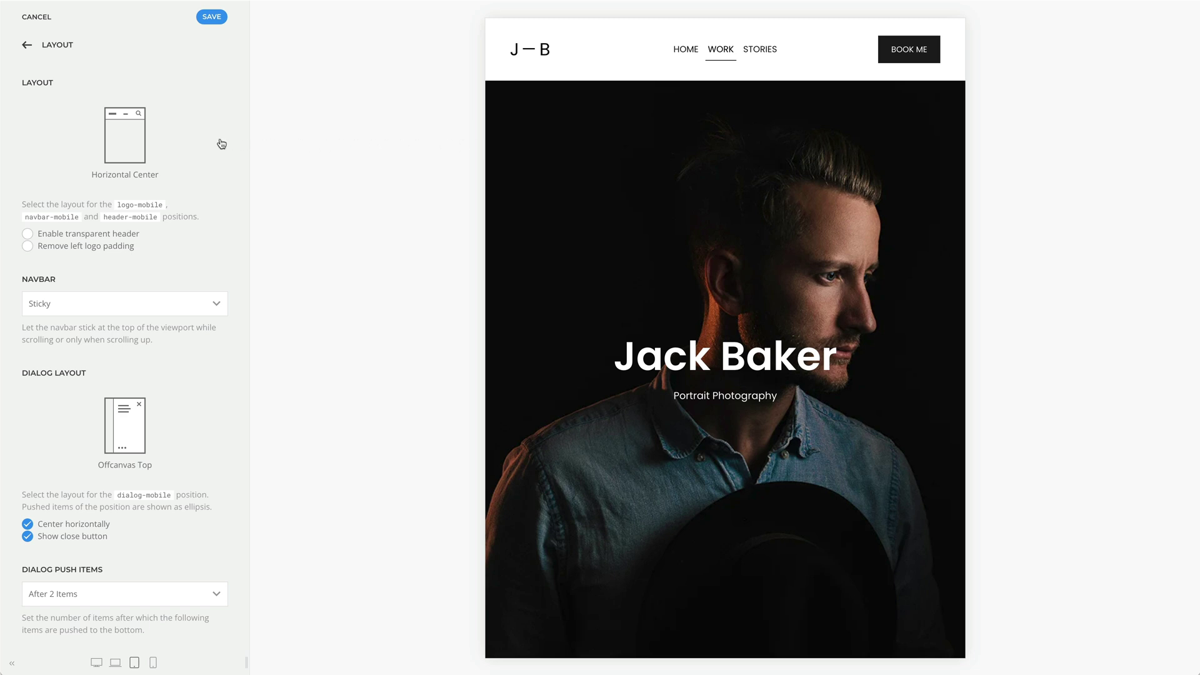
left_click(197, 143)
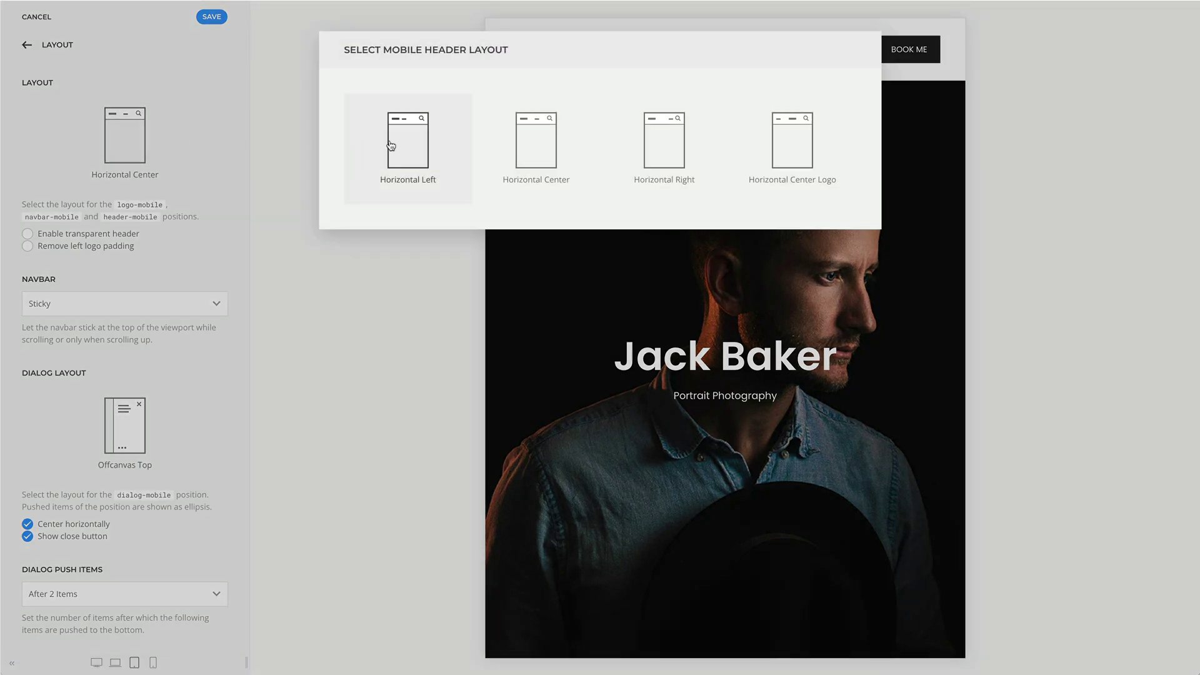
left_click(629, 150)
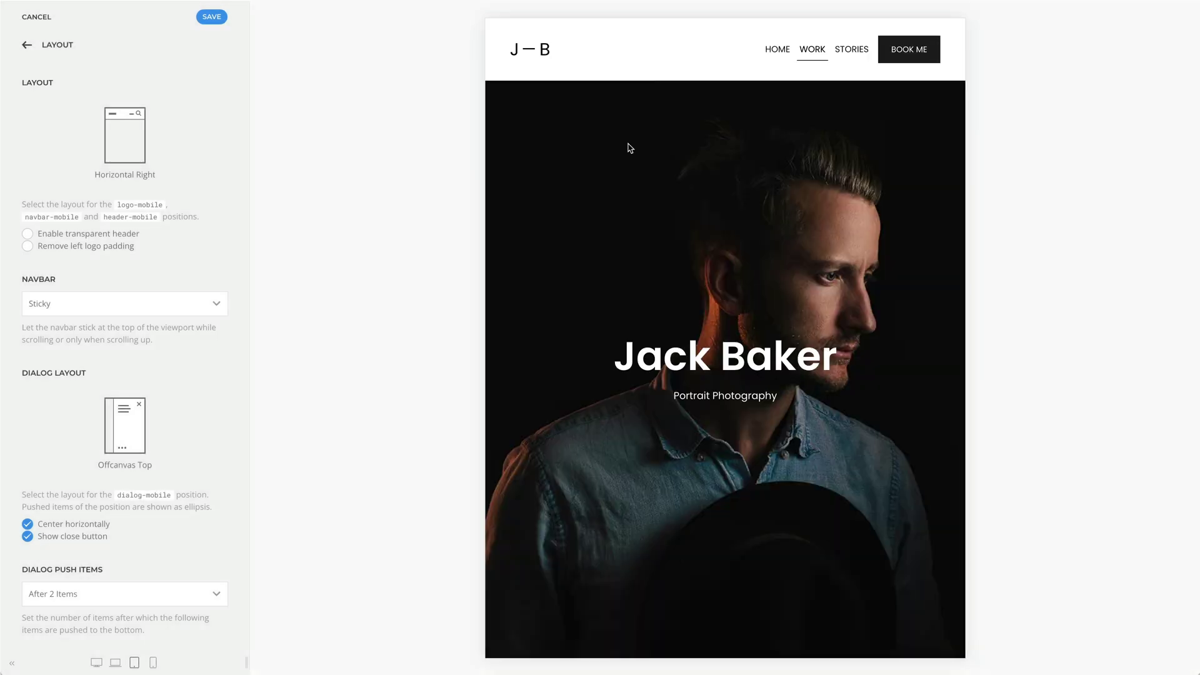
left_click(184, 147)
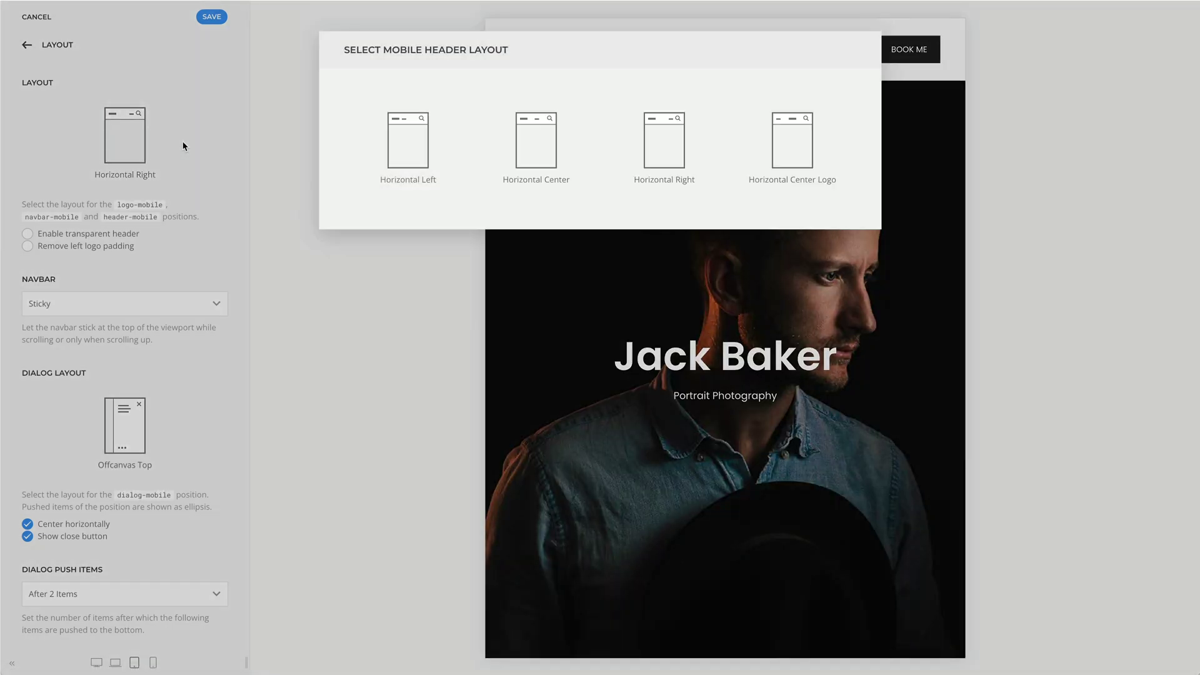
left_click(751, 151)
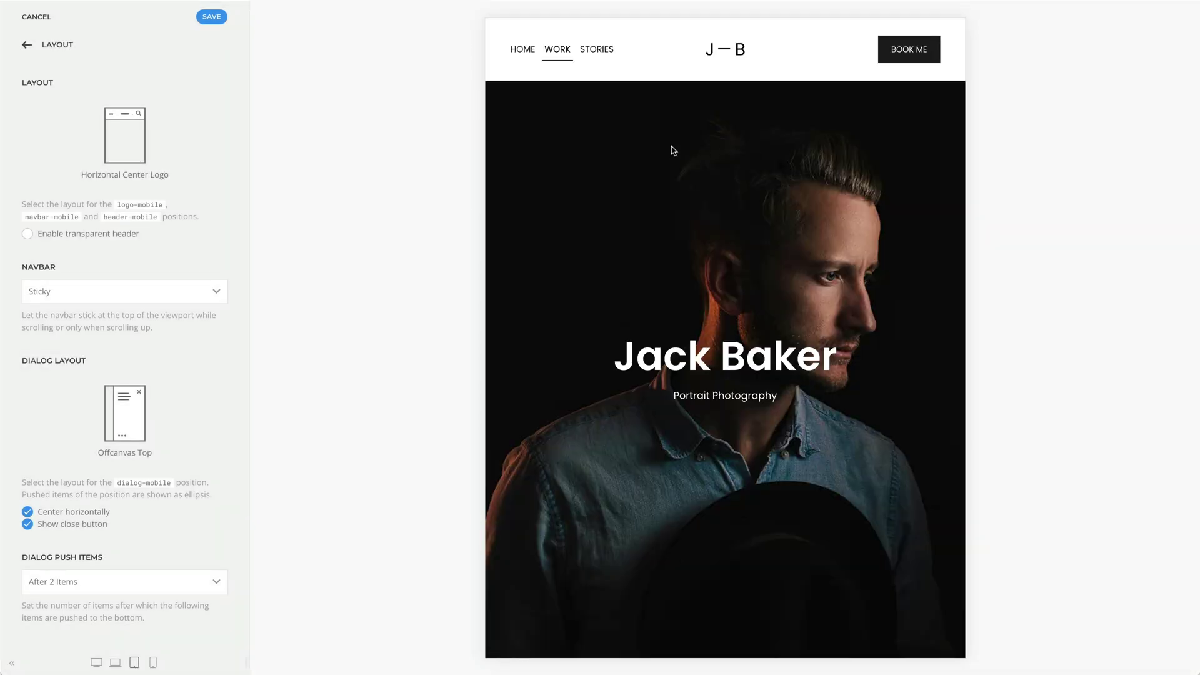
left_click(188, 143)
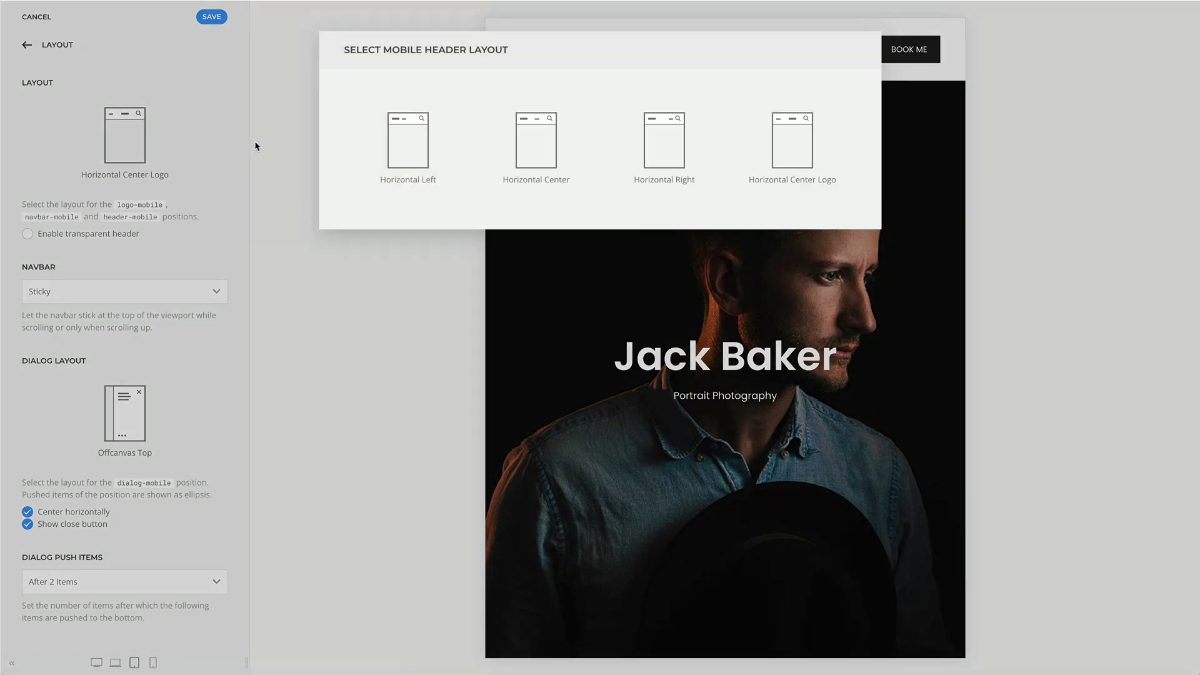
left_click(488, 156)
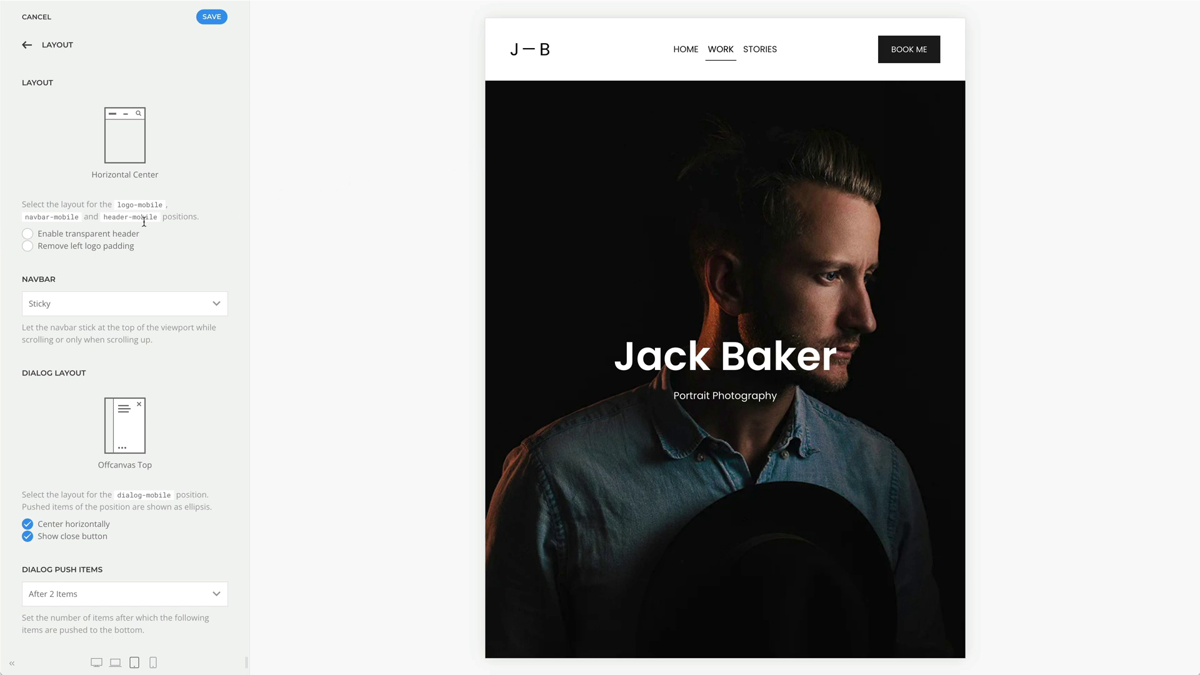
- Turn on the transparent mobile header over the hero and remove the left logo padding
left_click(28, 239)
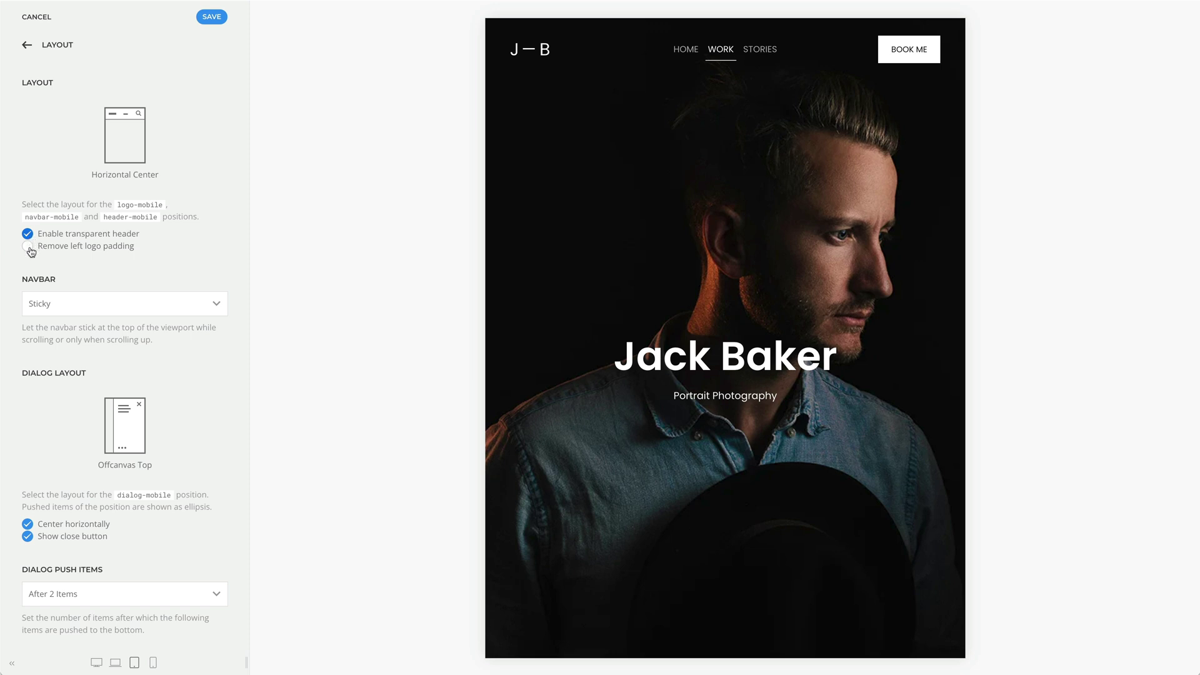
left_click(28, 246)
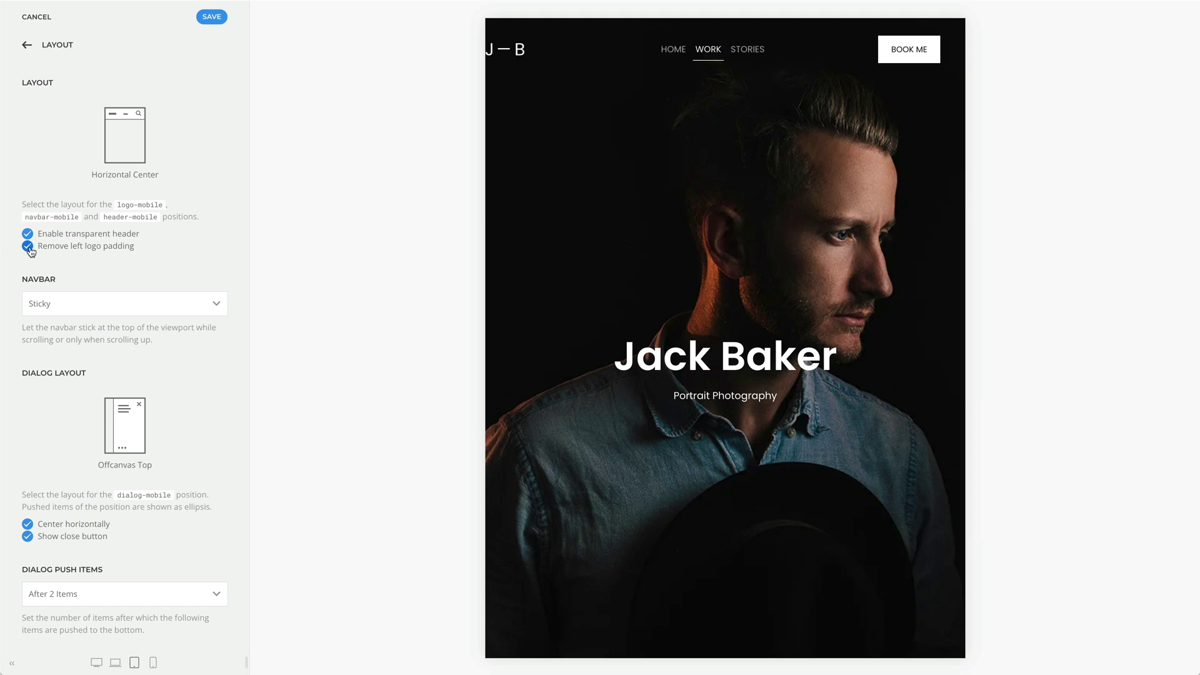